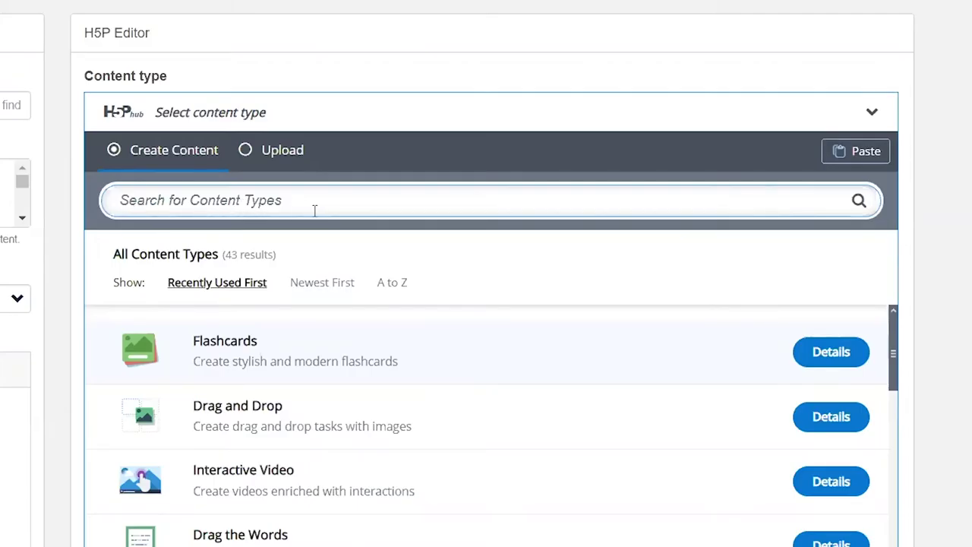
# - Sort the content types alphabetically and browse the available interactives
pyautogui.scroll(-3, 332, 109)
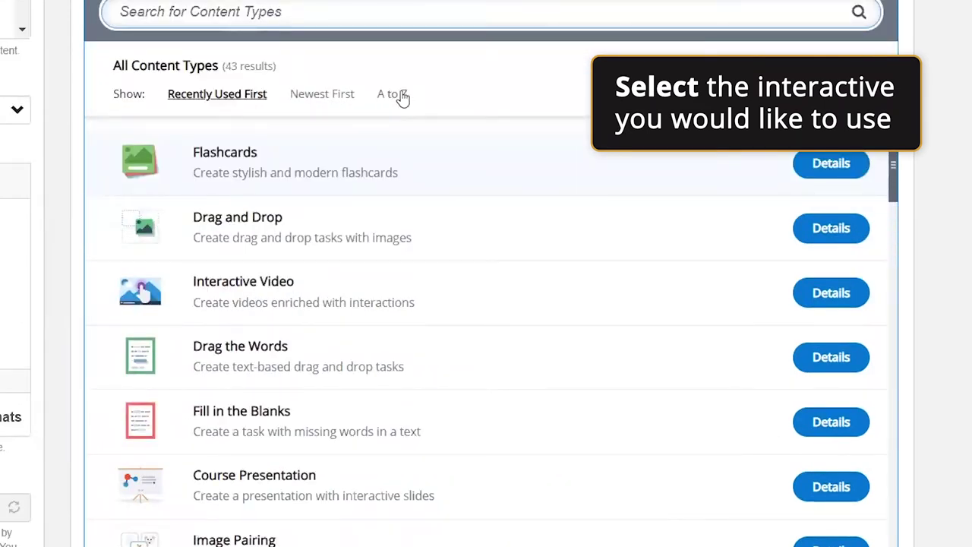
pyautogui.click(392, 95)
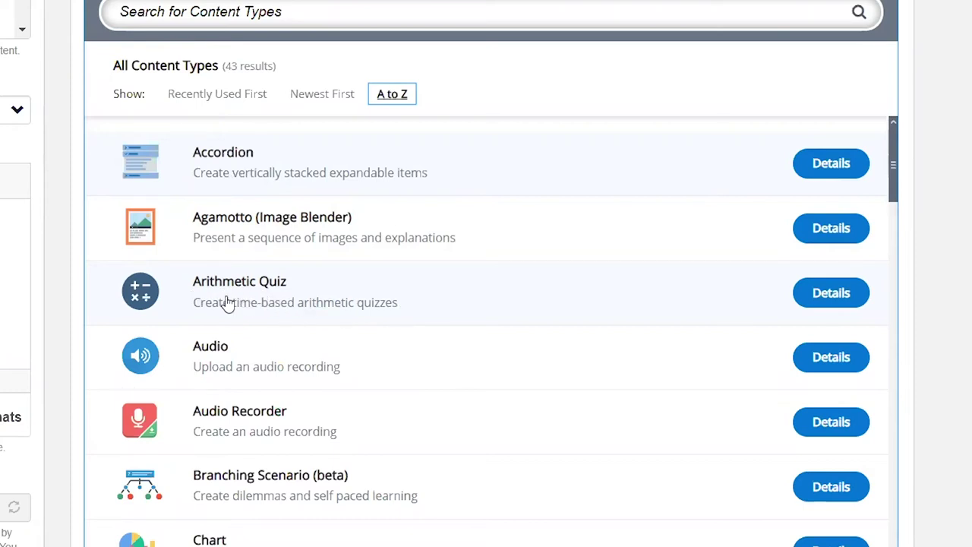
pyautogui.scroll(-1, 228, 303)
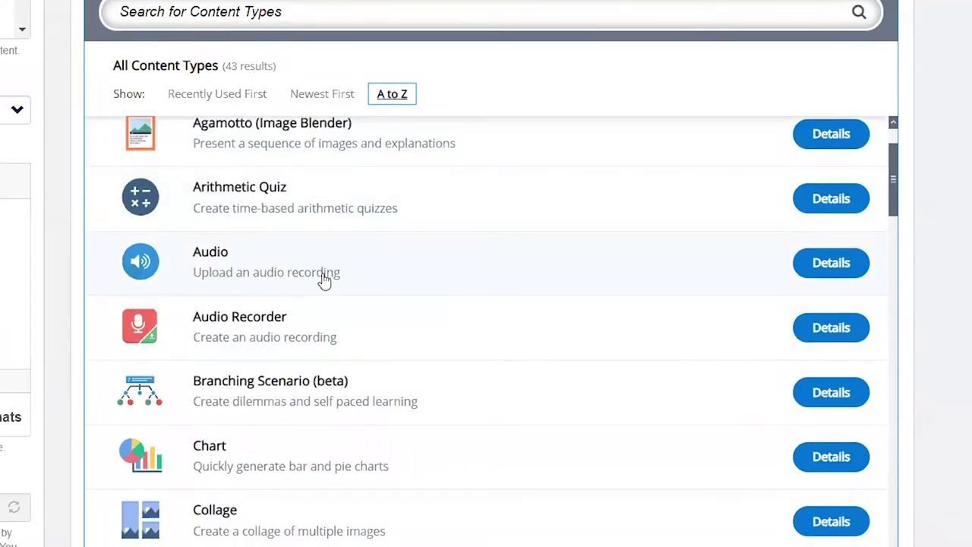
pyautogui.scroll(-4, 282, 284)
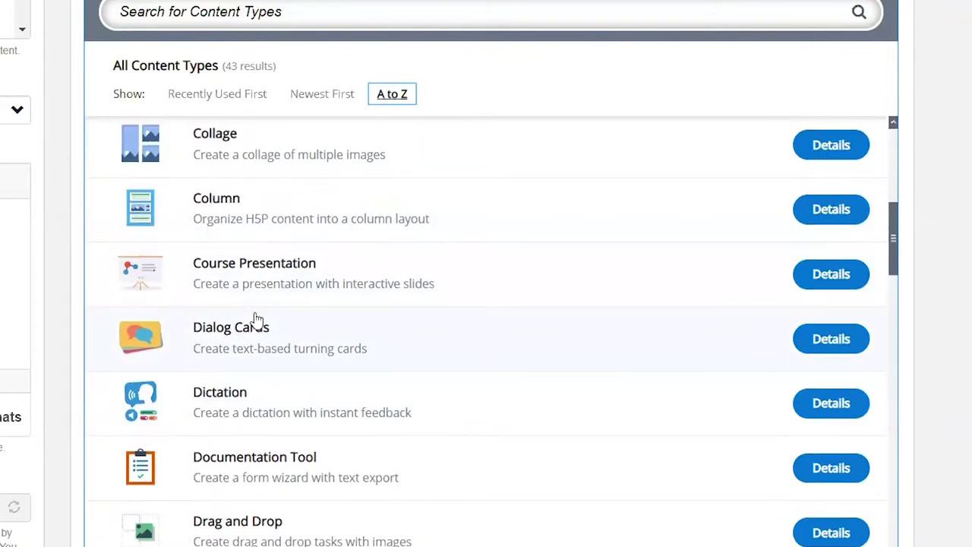
pyautogui.scroll(5, 256, 319)
# - Search the content types for "drag" and choose Drag the Words as the content type
pyautogui.click(250, 41)
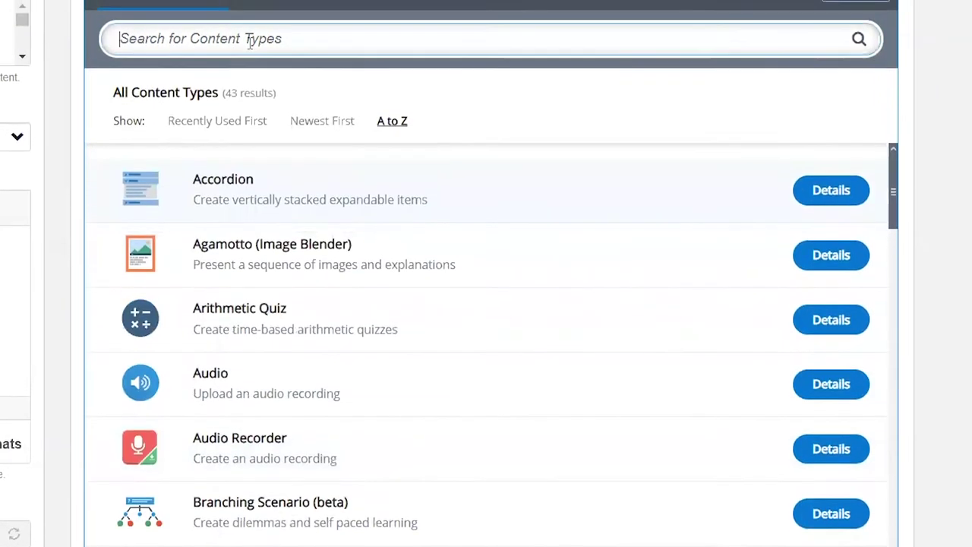
pyautogui.write('drag')
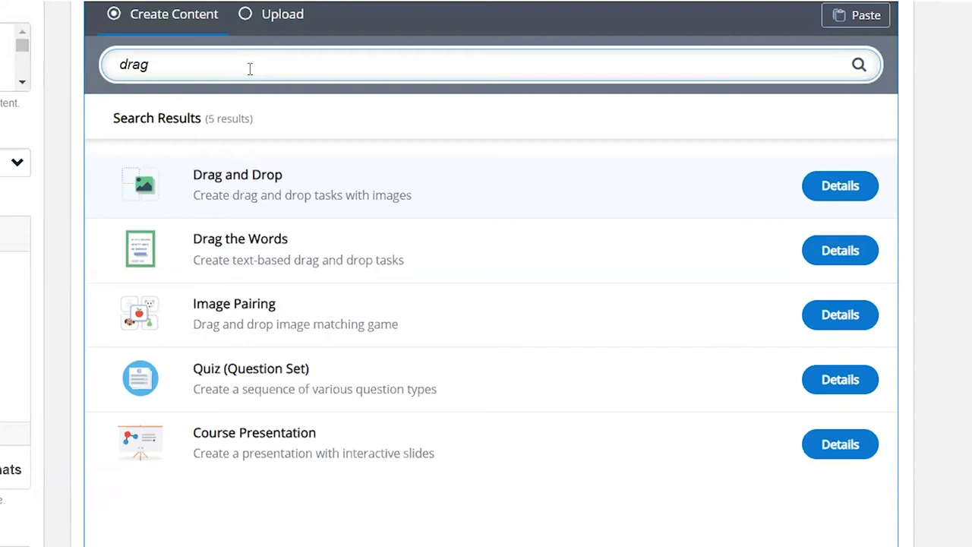
pyautogui.hotkey('ctrl', 'a')
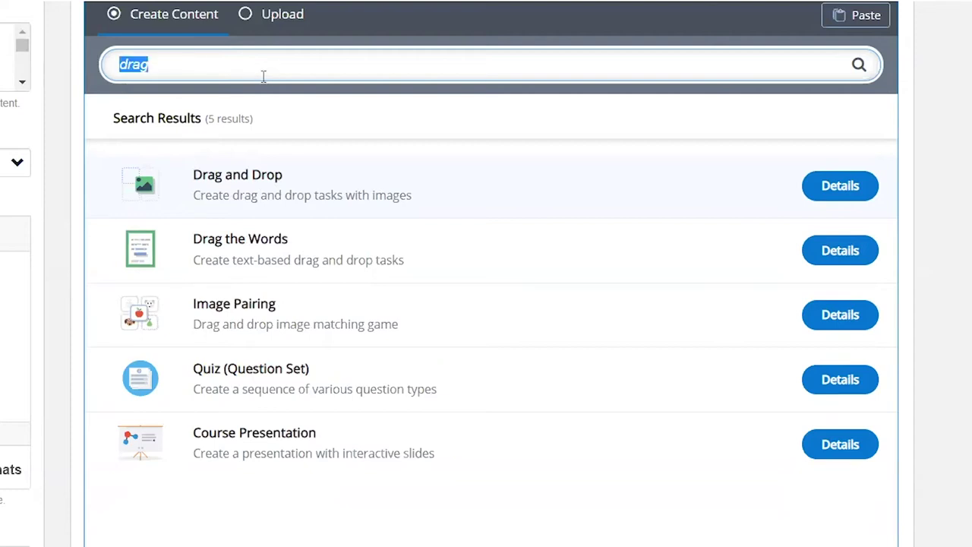
pyautogui.click(235, 248)
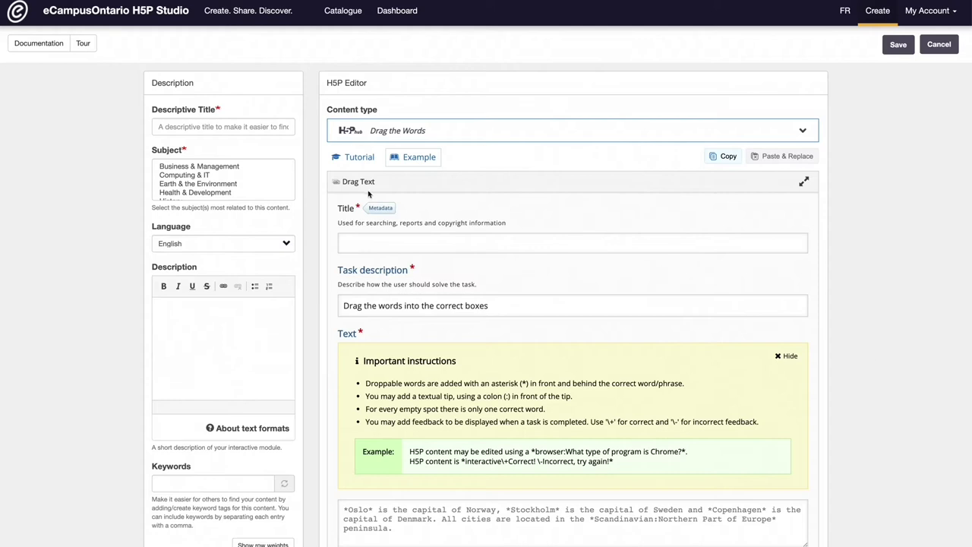
# - Examine the required Title and Task description fields of the Drag the Words form
pyautogui.moveTo(339, 211); pyautogui.dragTo(355, 213)
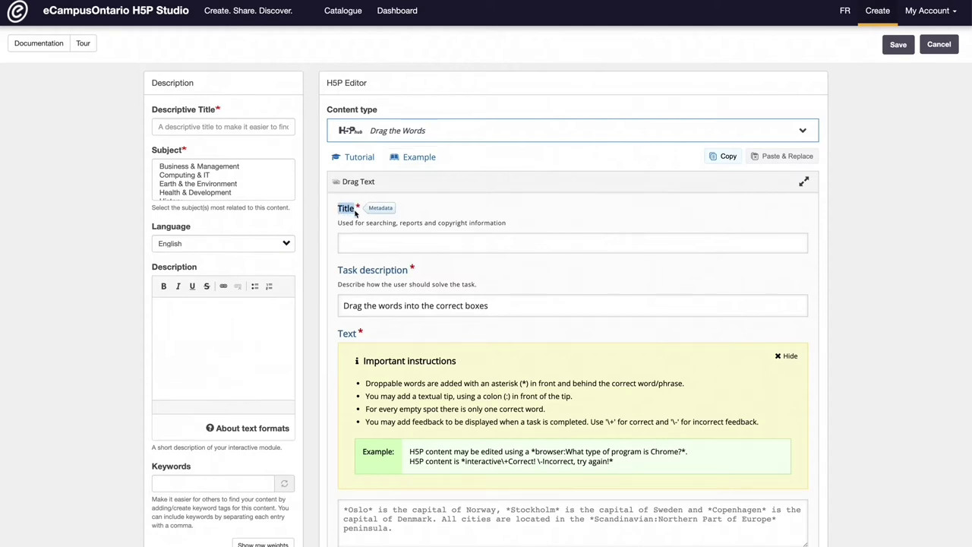
pyautogui.moveTo(339, 271); pyautogui.dragTo(413, 278)
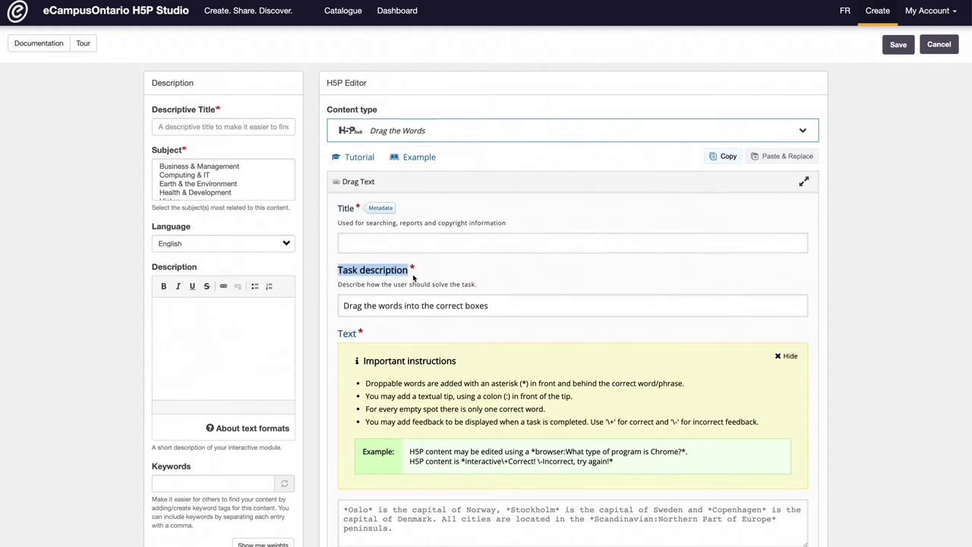
pyautogui.click(413, 278)
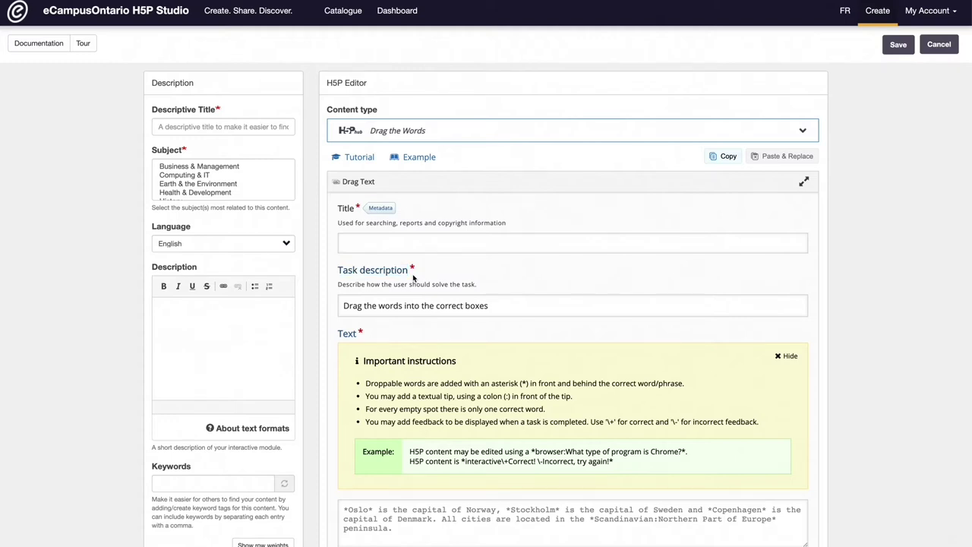
# - Open the Drag the Words tutorial and try filling the blanks in its berry colours example
pyautogui.click(362, 163)
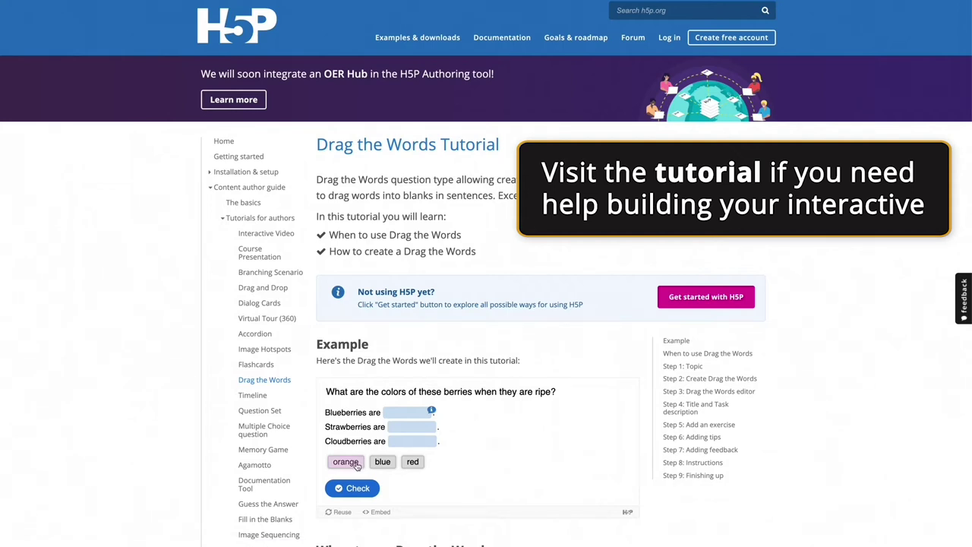
pyautogui.moveTo(411, 463); pyautogui.dragTo(410, 428)
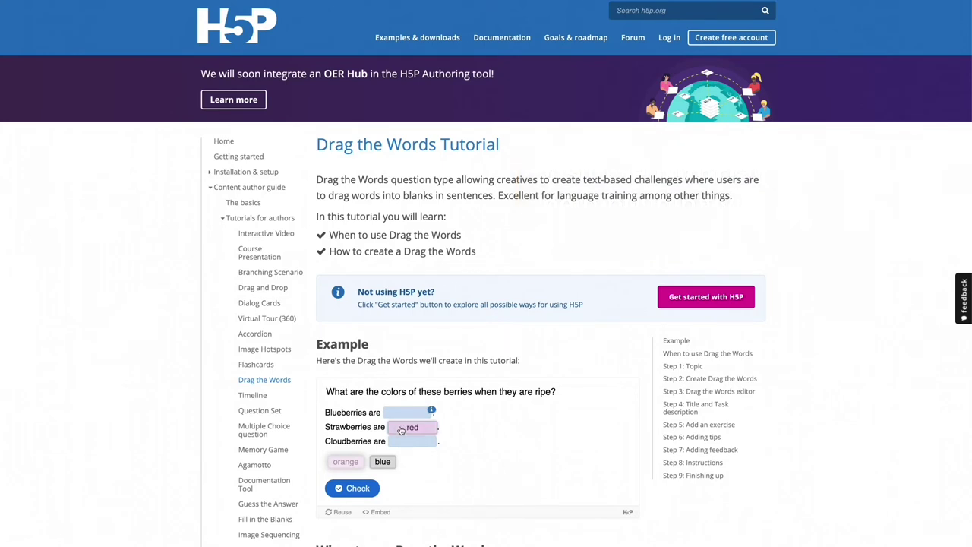
pyautogui.moveTo(384, 462); pyautogui.dragTo(410, 442)
pyautogui.click(351, 469)
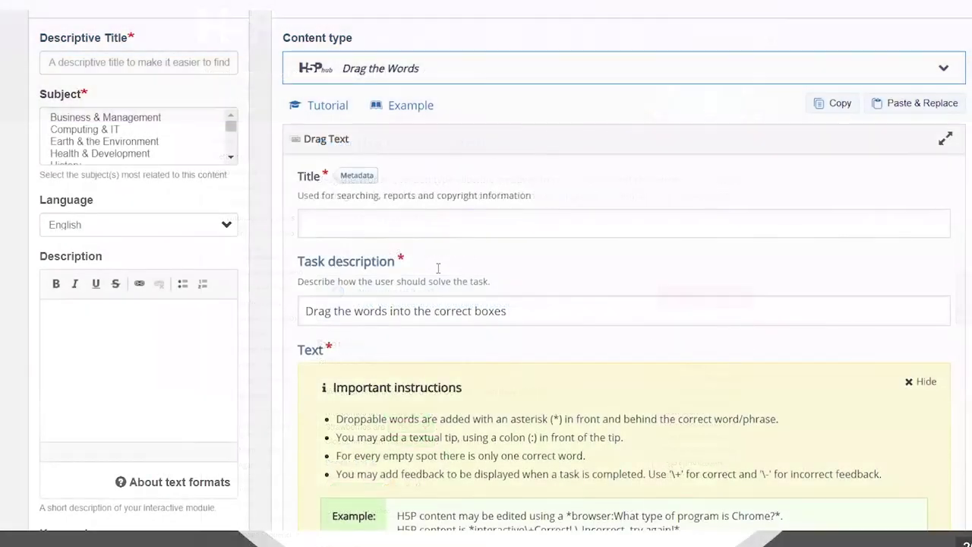
# - Title the interactive "A Drag and Drop Example"
pyautogui.click(372, 223)
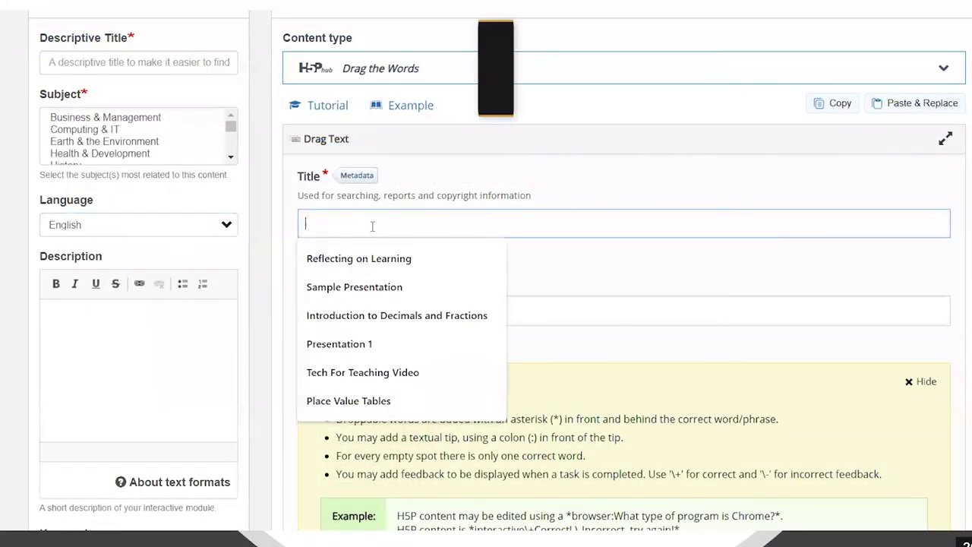
pyautogui.write('A Drag and Drop Example')
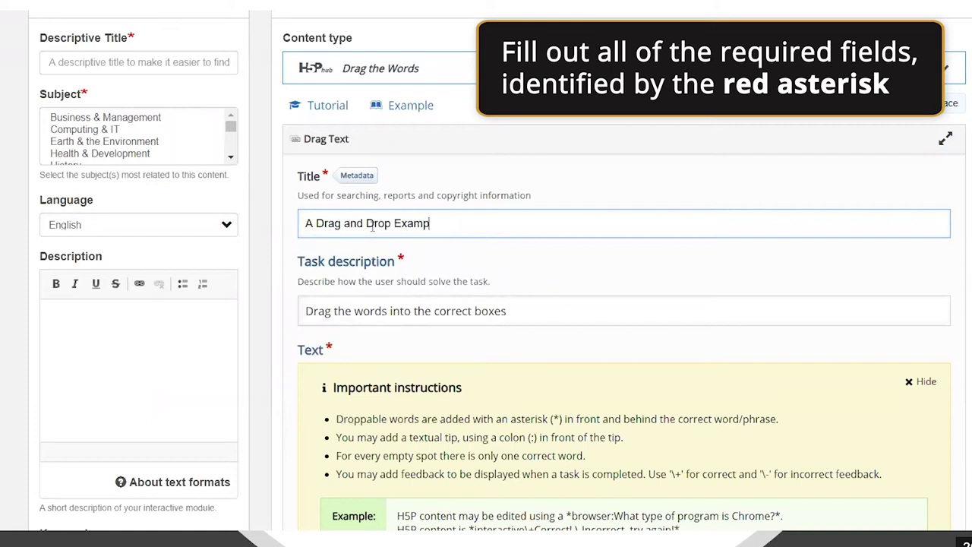
# - Open the task description for editing and review its default instruction text
pyautogui.scroll(-1, 334, 205)
pyautogui.click(300, 183)
pyautogui.tripleClick(377, 190)
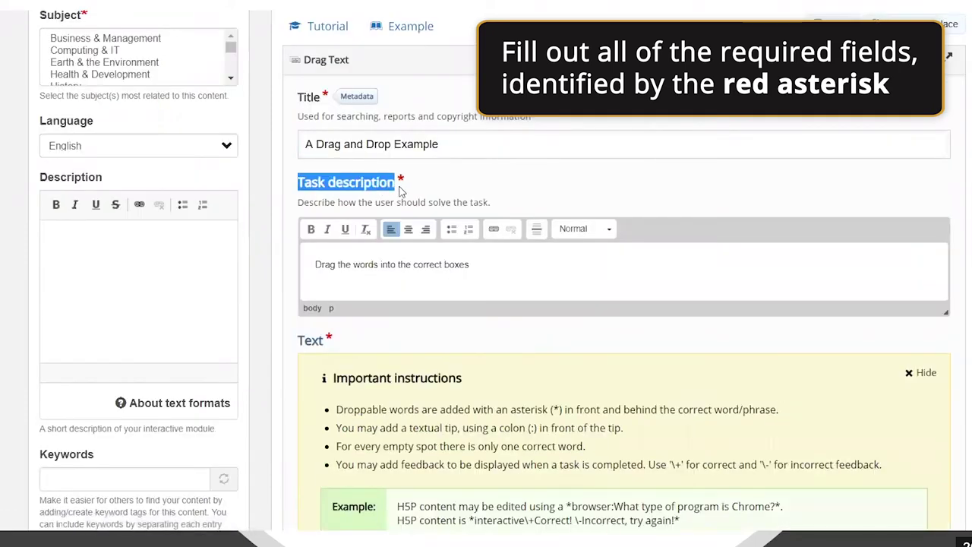
pyautogui.click(591, 289)
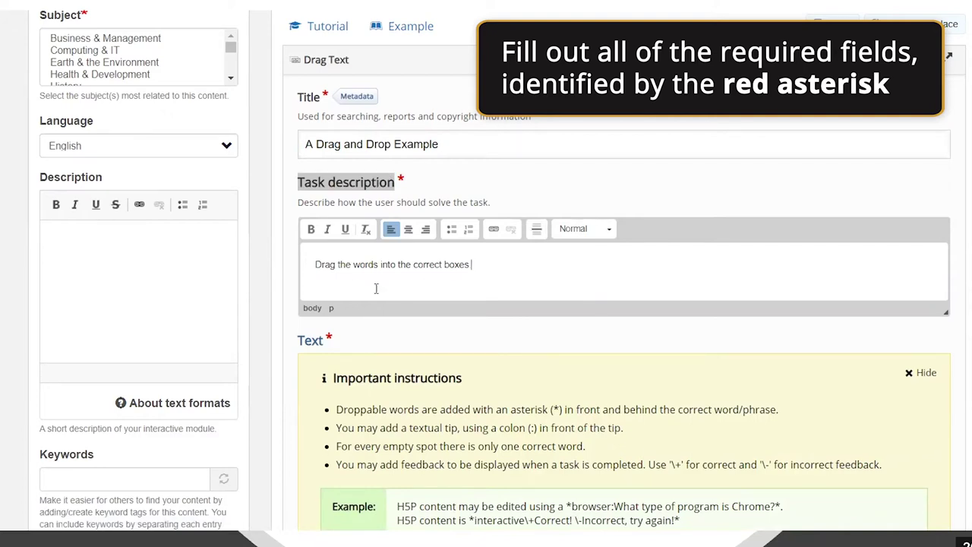
pyautogui.moveTo(315, 264); pyautogui.dragTo(519, 265)
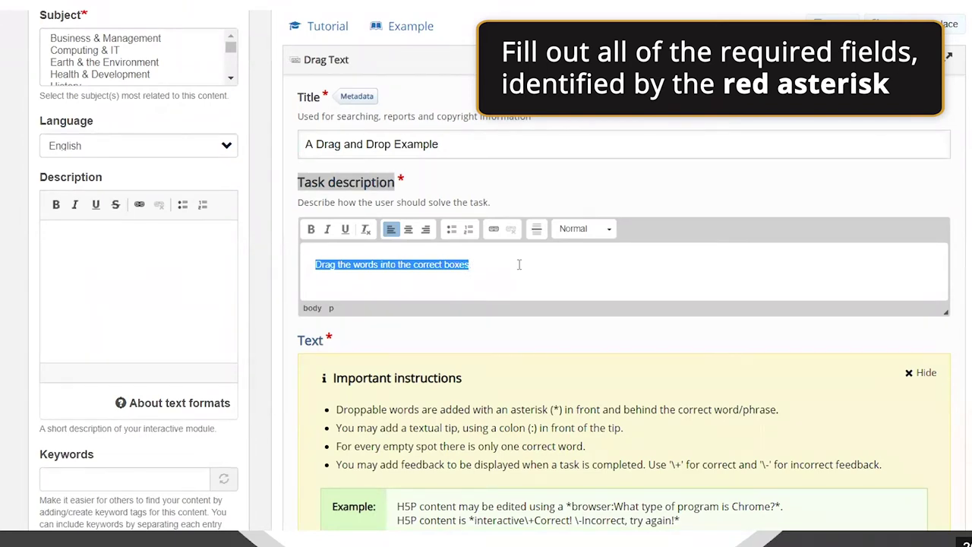
# - Read the important instructions for the Text field, focusing on marking droppable words with asterisks
pyautogui.scroll(-2, 519, 265)
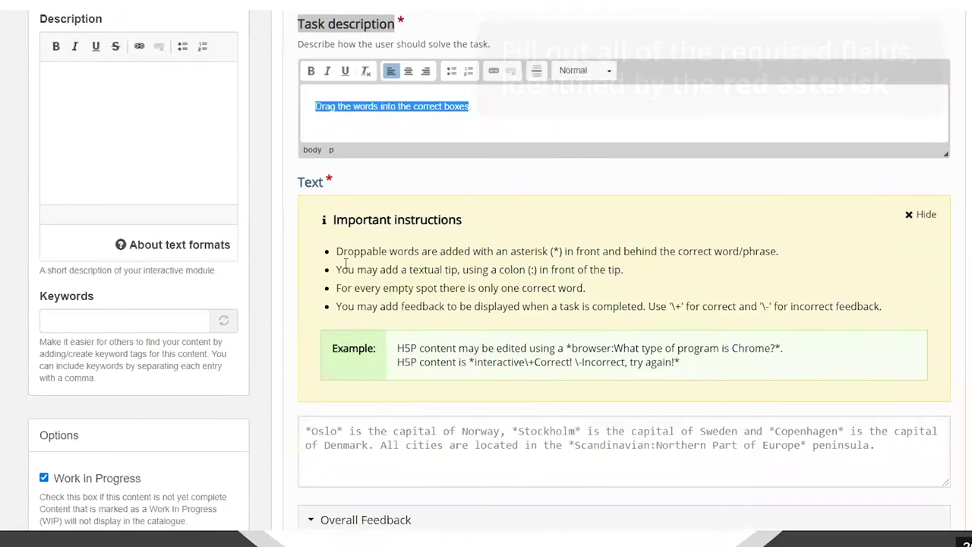
pyautogui.moveTo(328, 221); pyautogui.dragTo(885, 313)
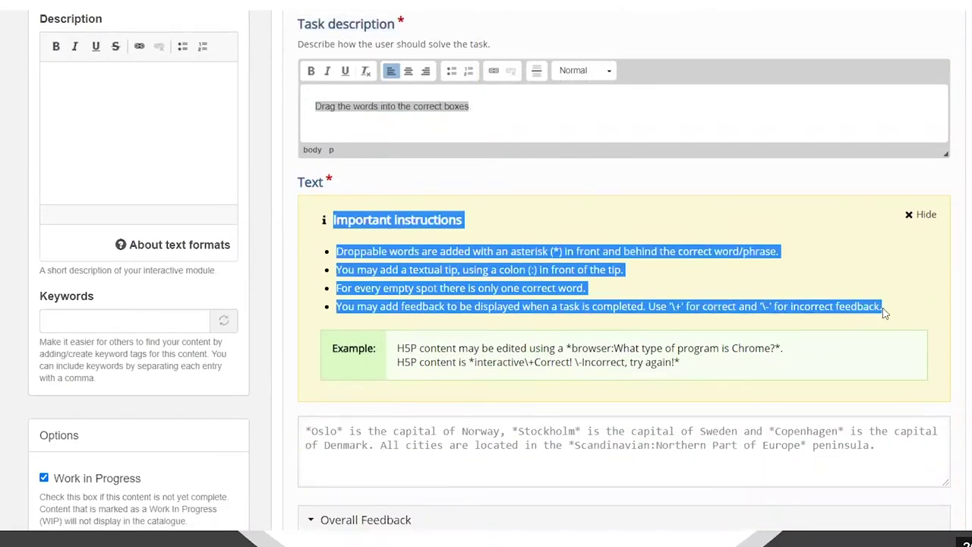
pyautogui.click(400, 265)
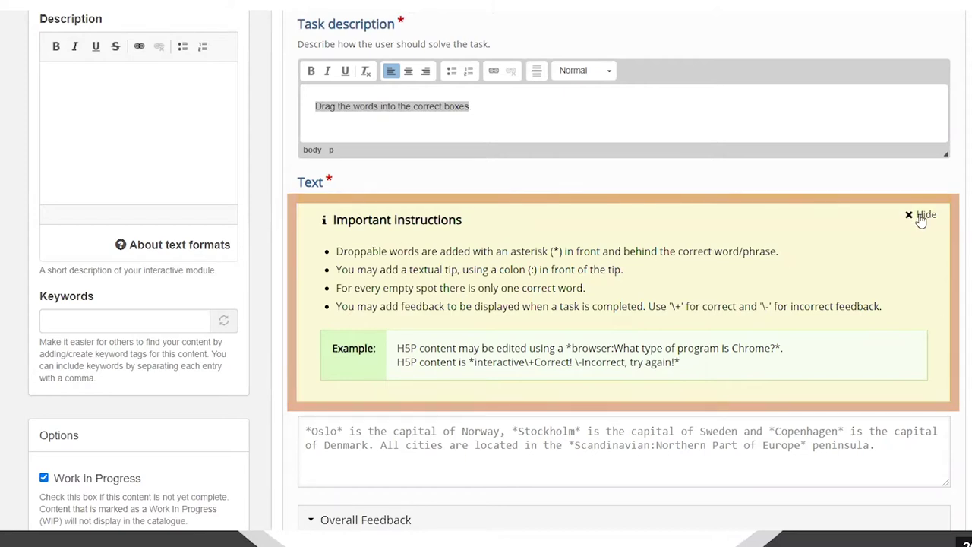
pyautogui.moveTo(336, 251); pyautogui.dragTo(420, 251)
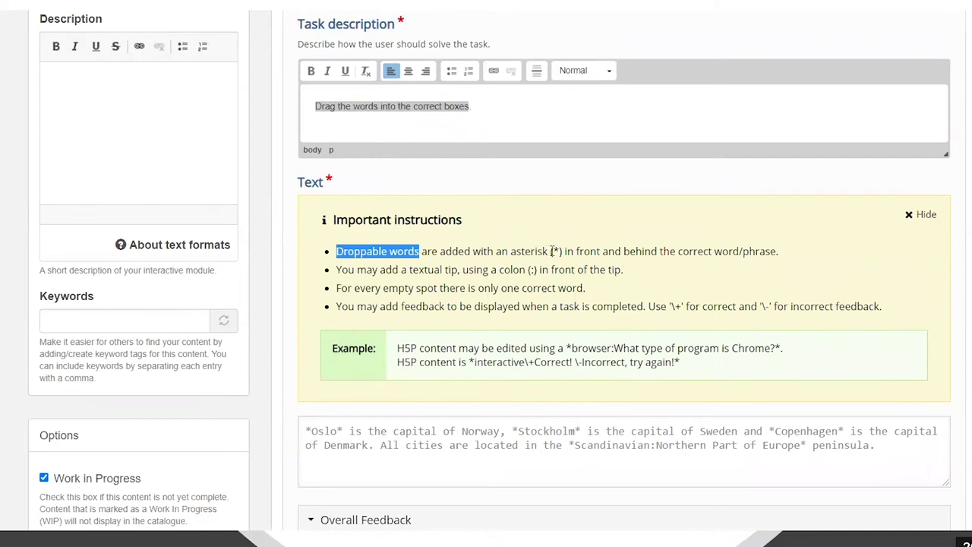
pyautogui.moveTo(552, 251); pyautogui.dragTo(562, 252)
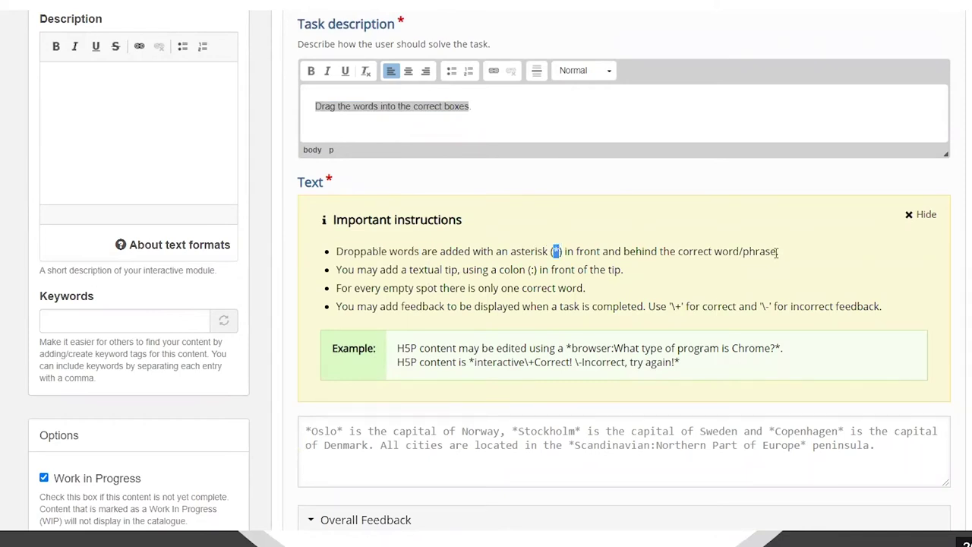
# - Examine how a colon adds a textual tip in the browser example, and the rule on correct words per empty spot
pyautogui.scroll(-2, 427, 347)
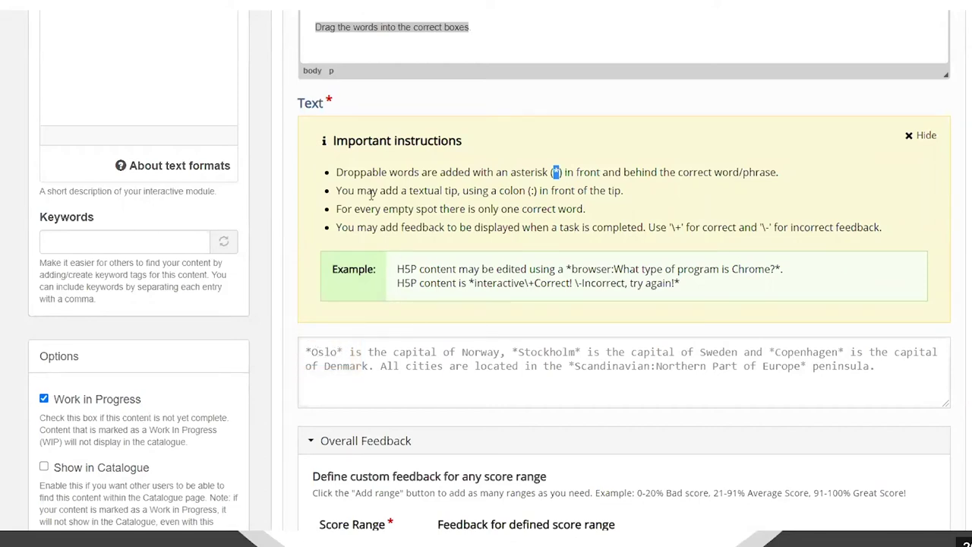
pyautogui.moveTo(339, 189); pyautogui.dragTo(461, 189)
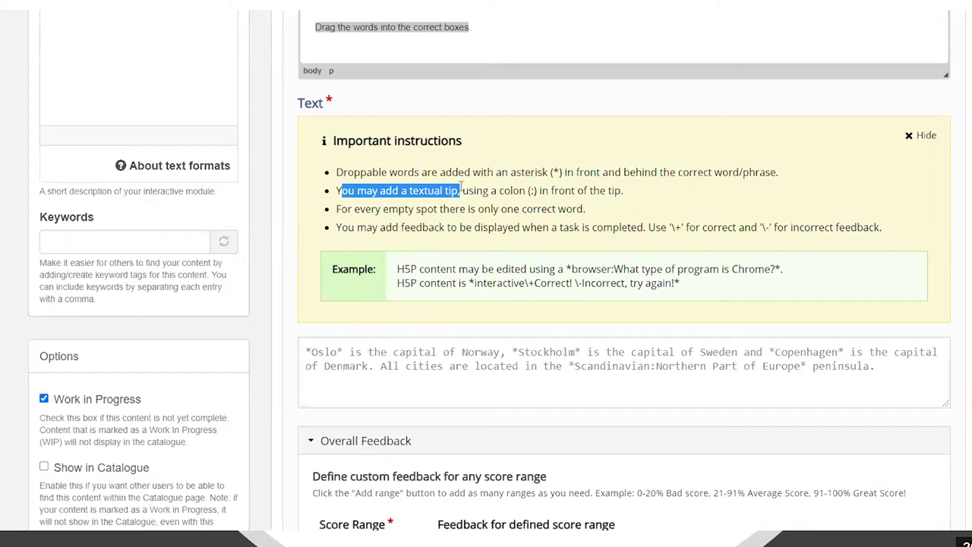
pyautogui.click(458, 191)
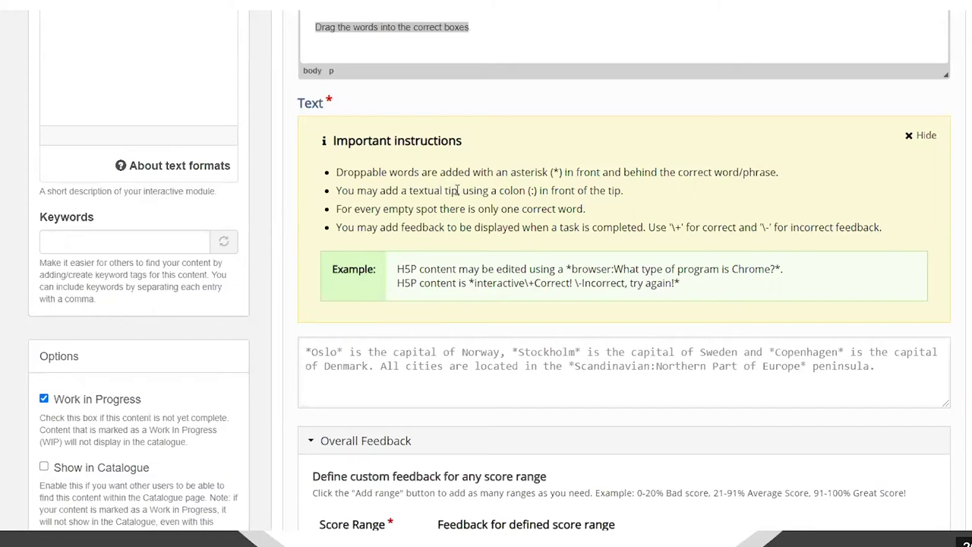
pyautogui.moveTo(534, 190); pyautogui.dragTo(531, 190)
pyautogui.moveTo(397, 269); pyautogui.dragTo(615, 269)
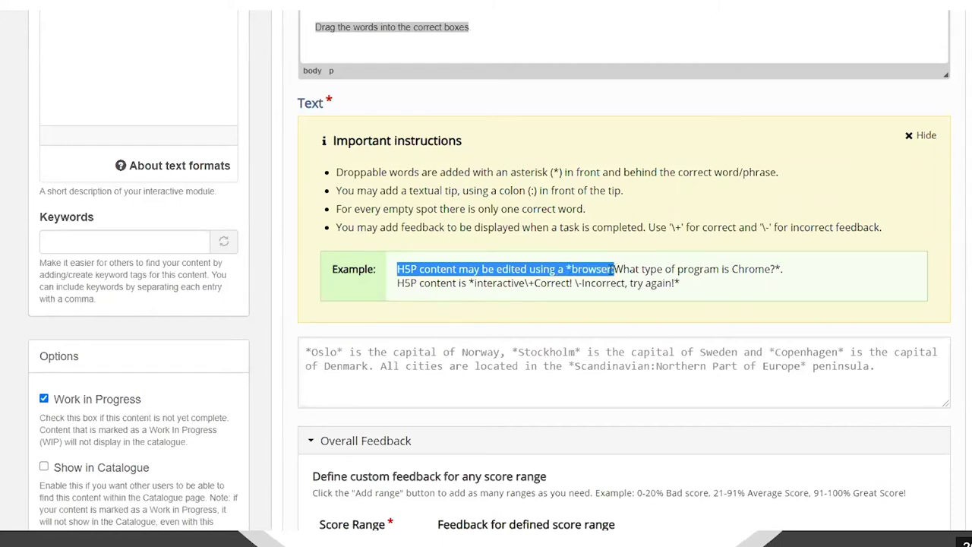
pyautogui.click(615, 269)
pyautogui.doubleClick(615, 269)
pyautogui.moveTo(614, 269); pyautogui.dragTo(778, 269)
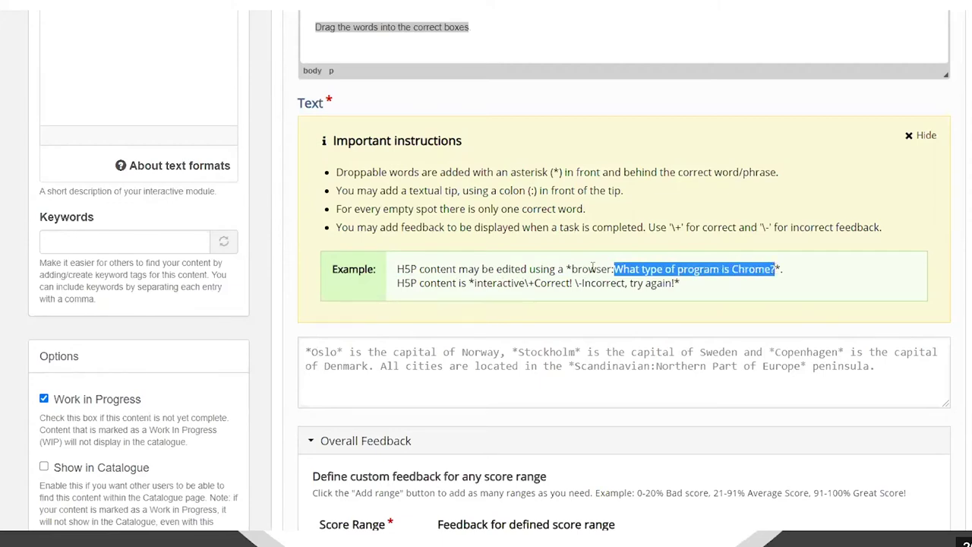
pyautogui.click(417, 209)
pyautogui.moveTo(337, 208); pyautogui.dragTo(592, 214)
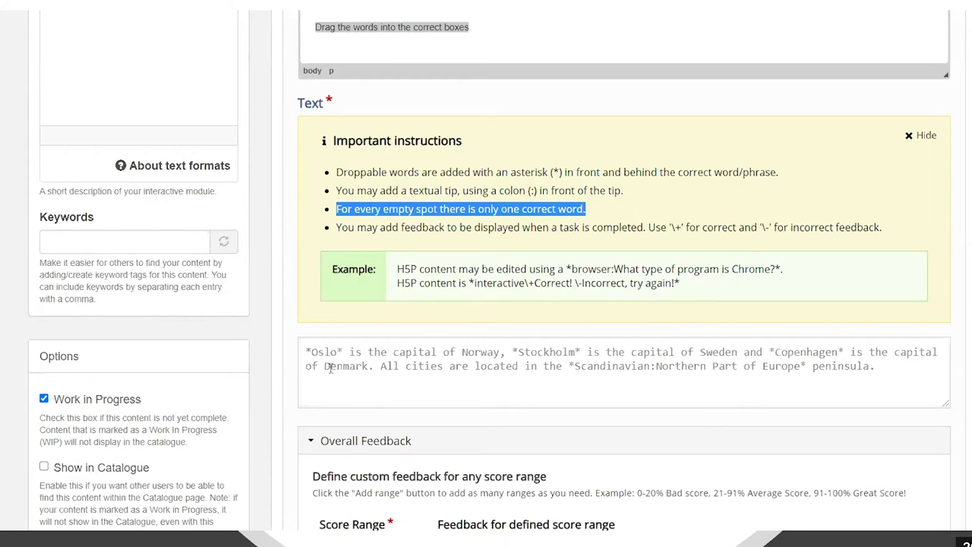
# - Paste the prepared passage about H5P usage into the Text field, with asterisks around droppable words such as 30 000, colleges and learners
pyautogui.click(319, 351)
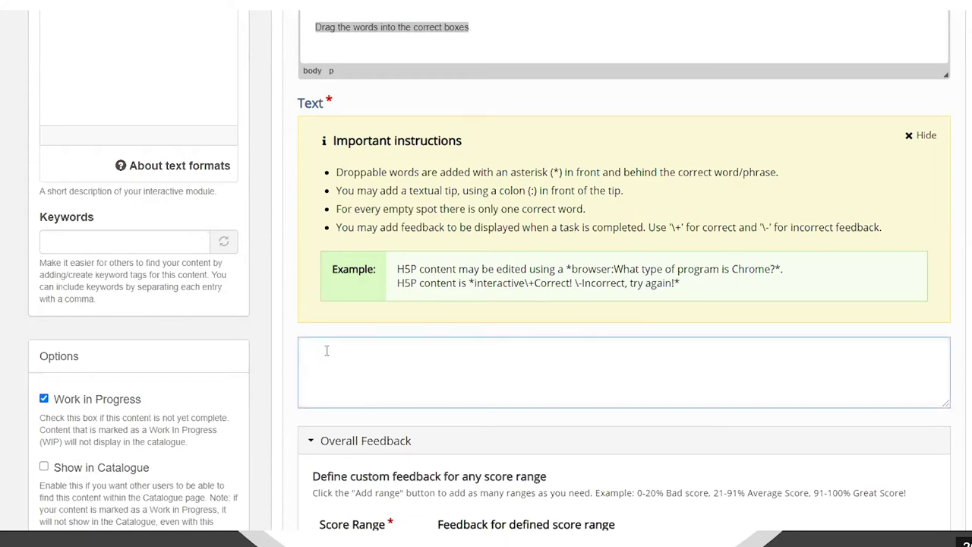
pyautogui.hotkey('ctrl', 'v')
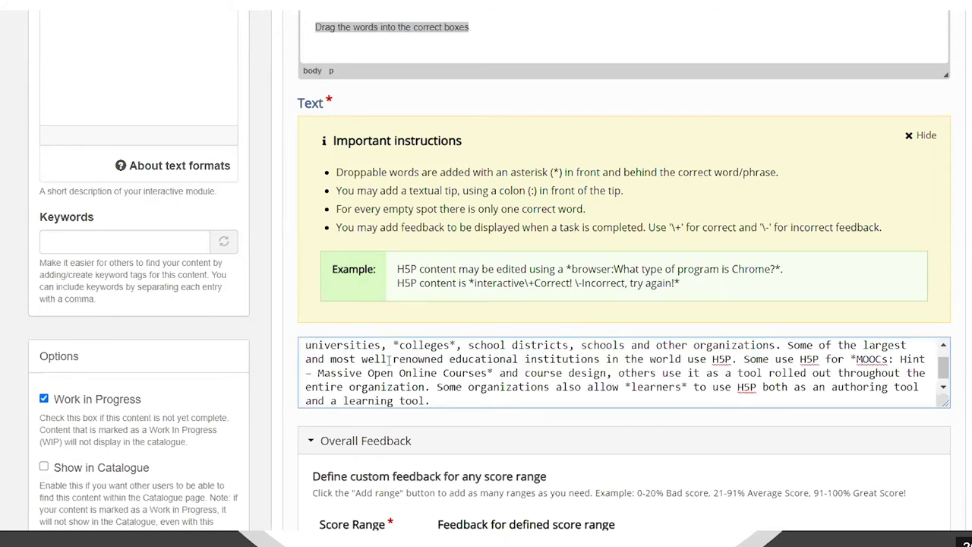
# - Examine the asterisk-marked words in the pasted passage and the colon-prefixed hint for MOOCs
pyautogui.scroll(1, 365, 361)
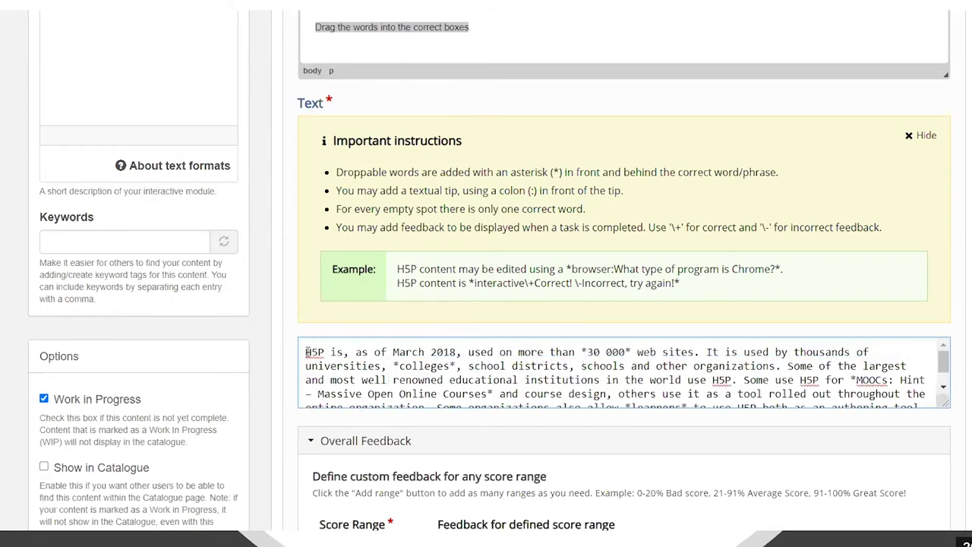
pyautogui.doubleClick(330, 352)
pyautogui.click(311, 353)
pyautogui.moveTo(312, 351); pyautogui.dragTo(462, 352)
pyautogui.click(511, 353)
pyautogui.moveTo(587, 352); pyautogui.dragTo(626, 353)
pyautogui.moveTo(394, 366); pyautogui.dragTo(457, 366)
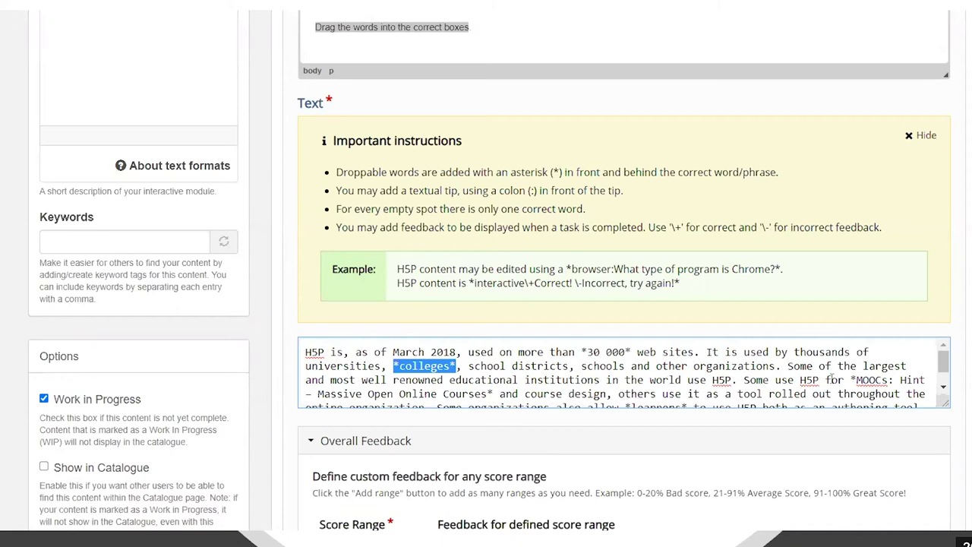
pyautogui.moveTo(856, 380); pyautogui.dragTo(895, 379)
pyautogui.scroll(-1, 905, 366)
pyautogui.click(900, 355)
pyautogui.moveTo(889, 352); pyautogui.dragTo(488, 366)
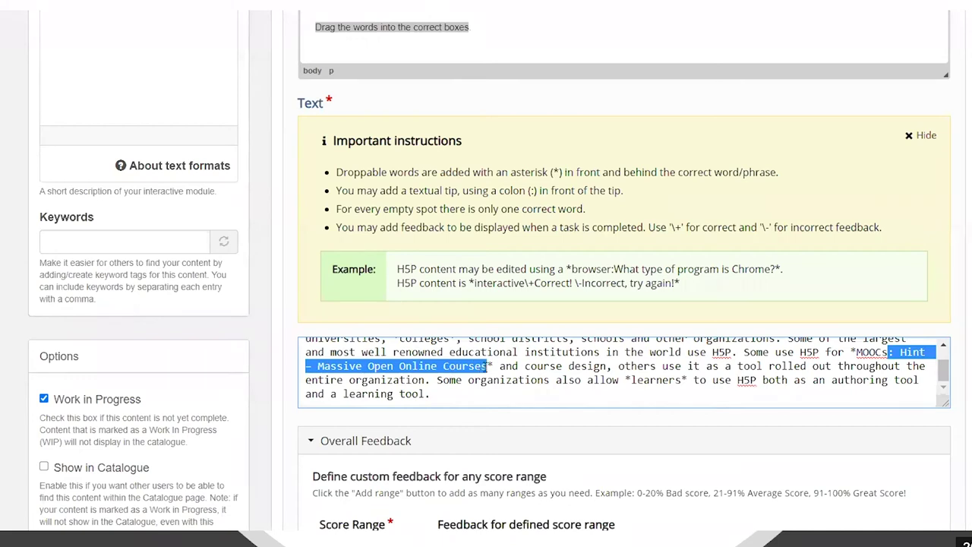
# - Examine the closing asterisk after the MOOCs hint and the asterisk-marked word learners in the passage
pyautogui.click(490, 366)
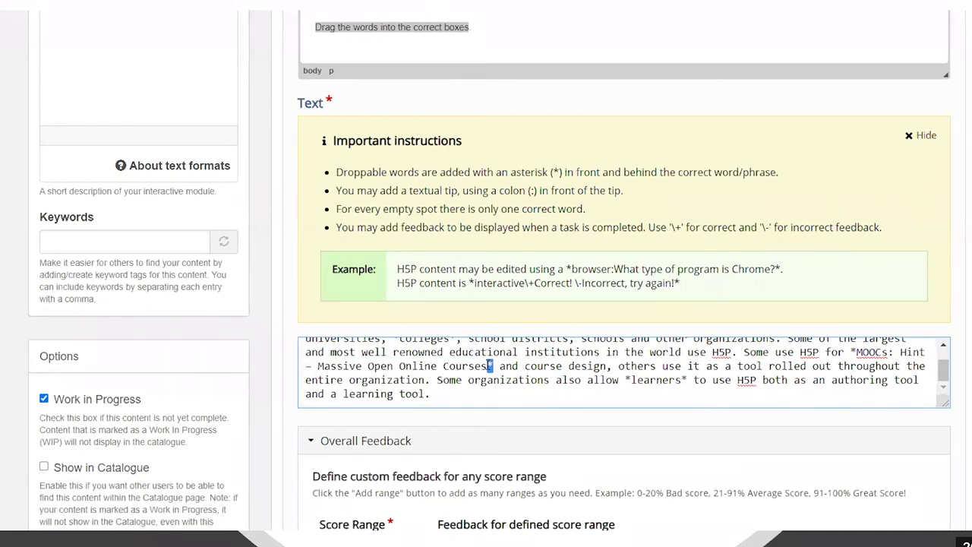
pyautogui.click(508, 369)
pyautogui.moveTo(625, 380); pyautogui.dragTo(687, 379)
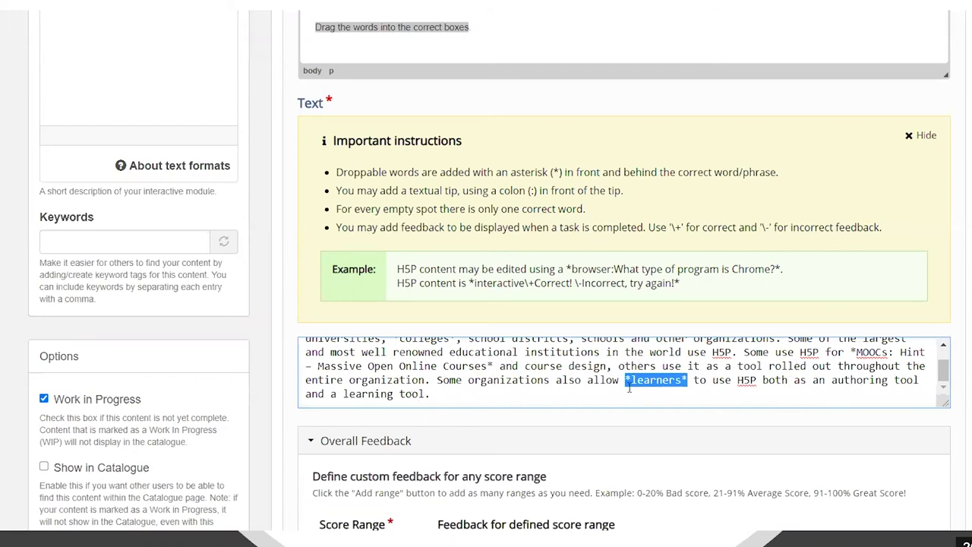
pyautogui.moveTo(625, 379); pyautogui.dragTo(689, 380)
pyautogui.scroll(1, 879, 391)
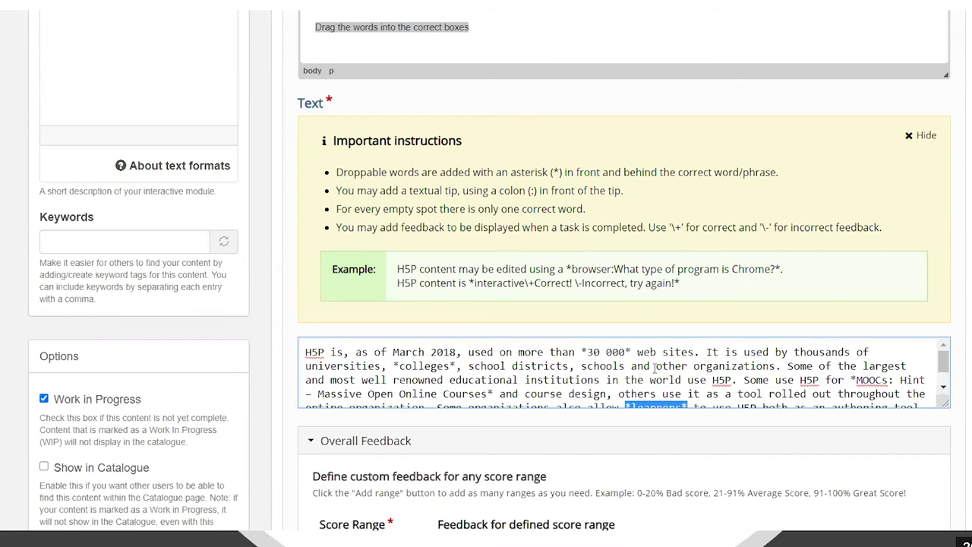
pyautogui.click(467, 366)
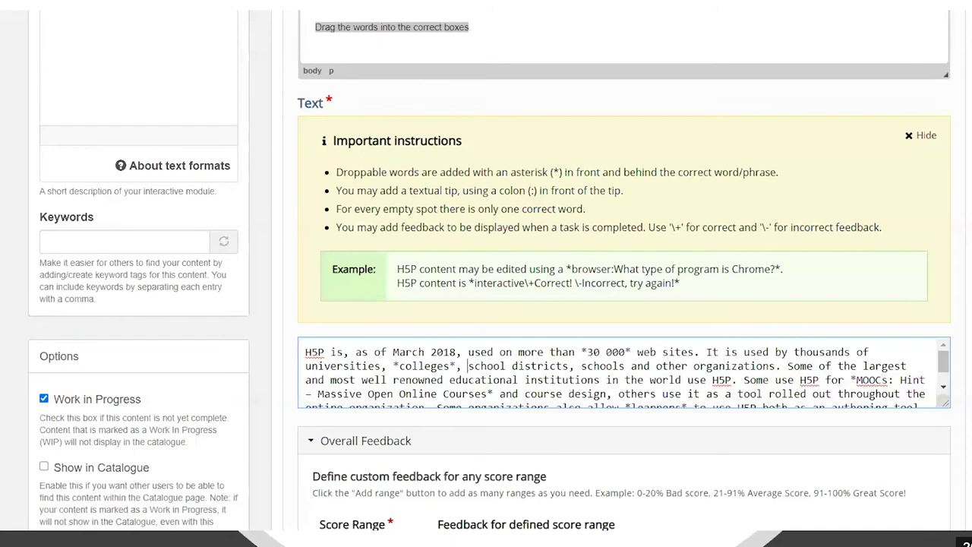
# - Copy the interactive's title, A Drag and Drop Example, into the Descriptive Title field
pyautogui.scroll(5, 623, 289)
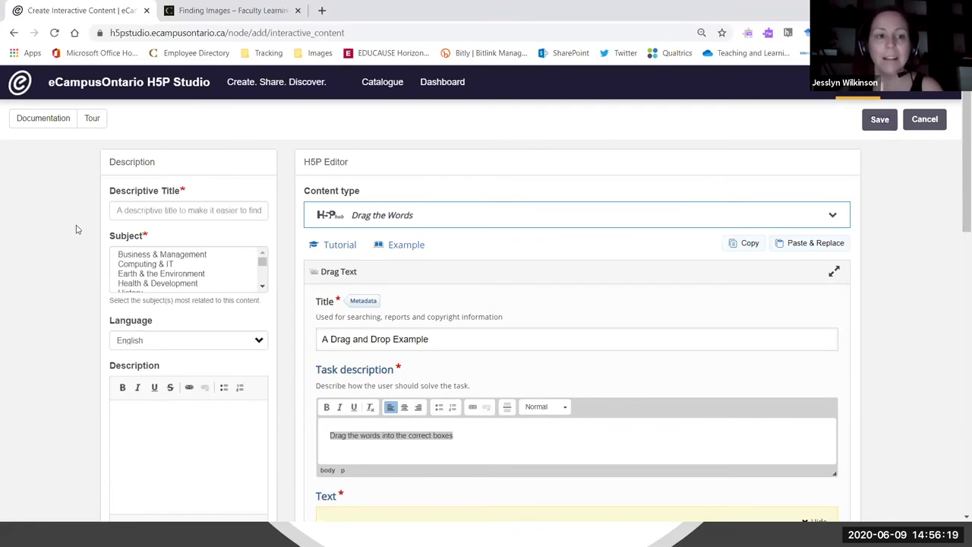
pyautogui.click(190, 211)
pyautogui.moveTo(433, 339); pyautogui.dragTo(319, 350)
pyautogui.hotkey('ctrl', 'c')
pyautogui.click(190, 211)
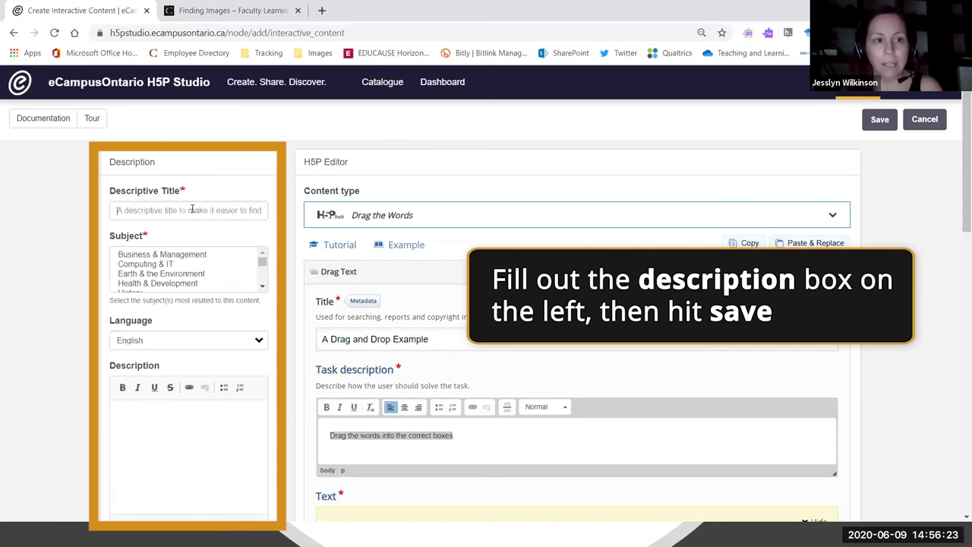
pyautogui.hotkey('ctrl', 'v')
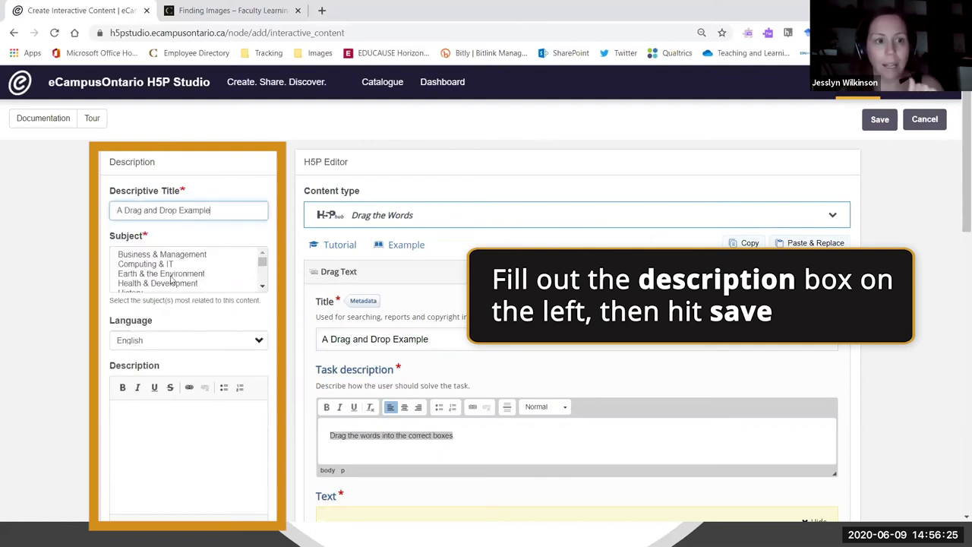
# - Set the subject to Reference and save the interactive content
pyautogui.click(262, 289)
pyautogui.click(262, 289)
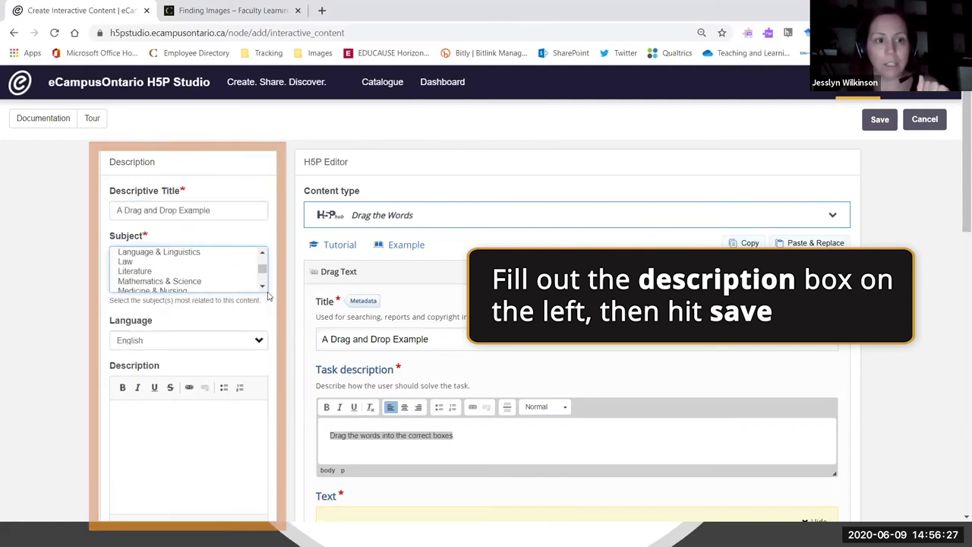
pyautogui.scroll(-1, 238, 291)
pyautogui.click(182, 260)
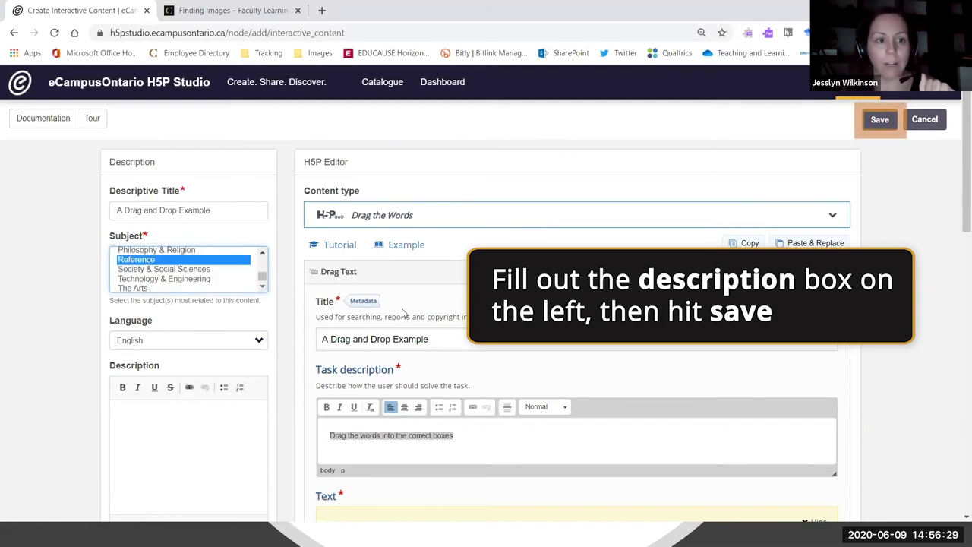
pyautogui.click(879, 120)
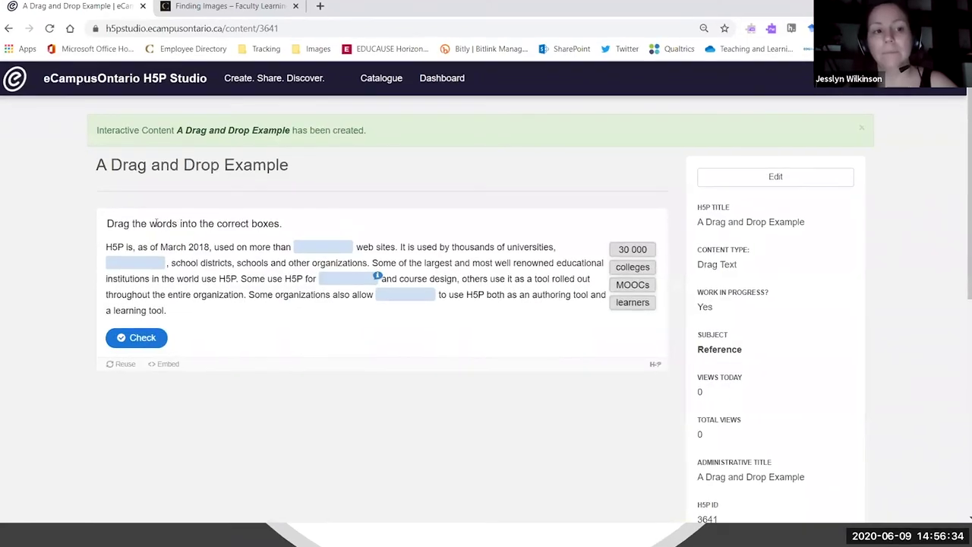
# - Review the task description and the passage with its blanks in the saved interactive
pyautogui.moveTo(107, 223); pyautogui.dragTo(151, 282)
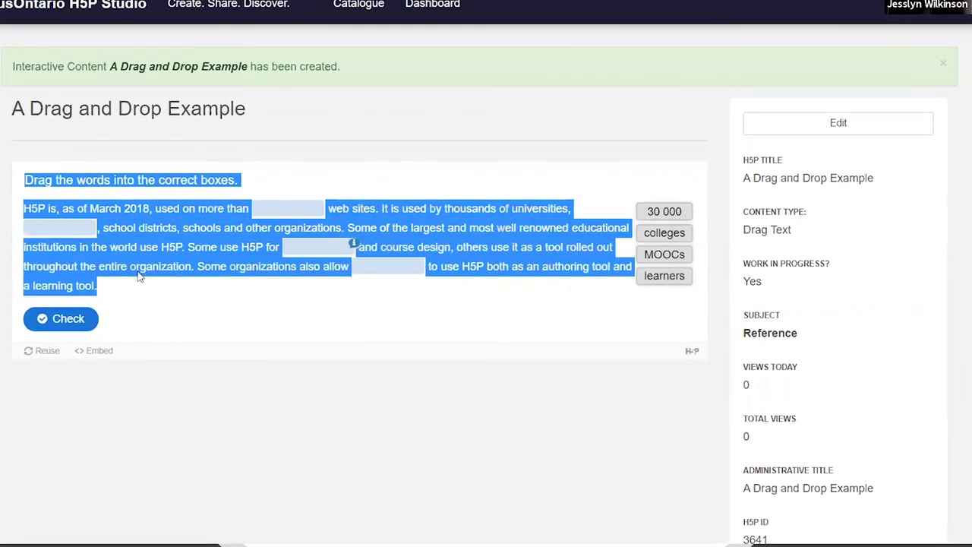
pyautogui.click(137, 253)
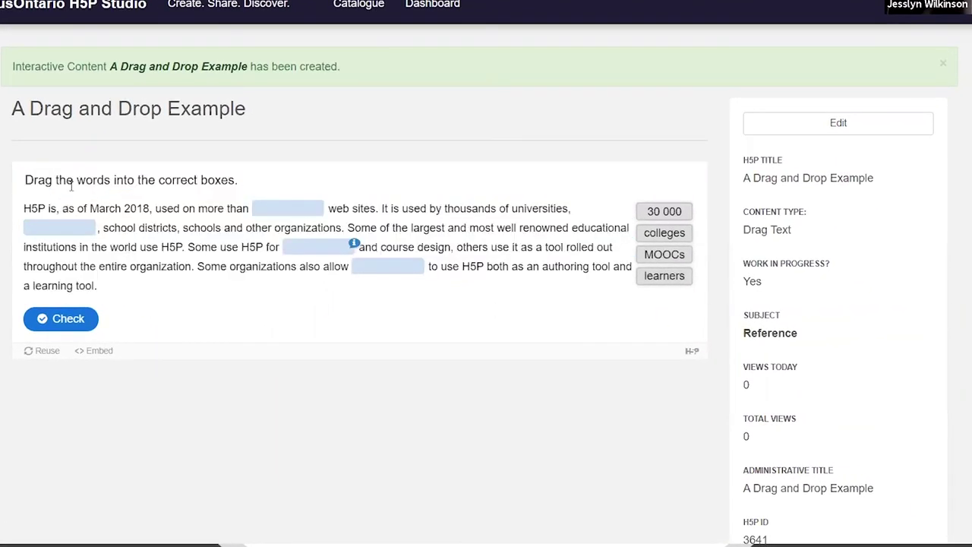
pyautogui.moveTo(30, 208); pyautogui.dragTo(161, 210)
pyautogui.click(693, 225)
# - Place 30 000, colleges, MOOCs and learners in their matching blanks and check the answers
pyautogui.moveTo(684, 216); pyautogui.dragTo(303, 214)
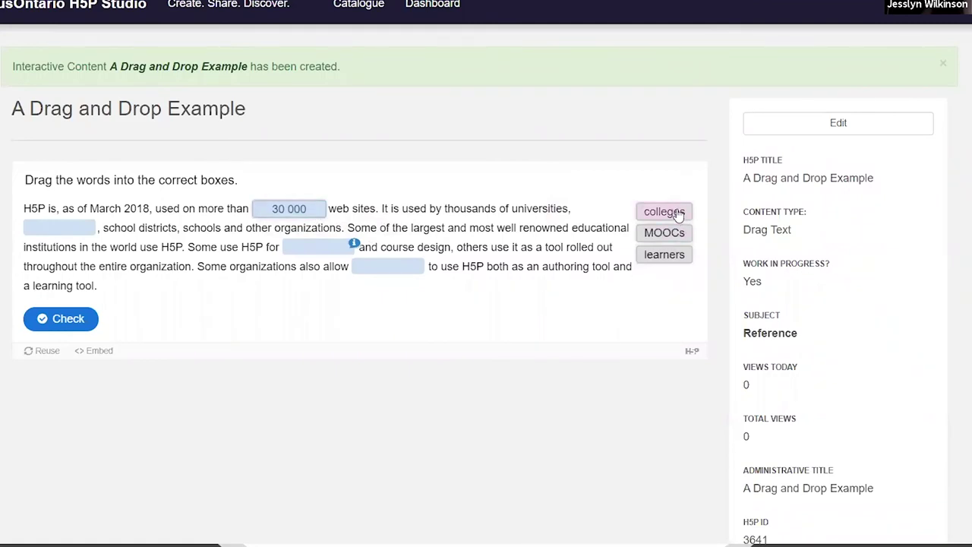
pyautogui.moveTo(678, 215); pyautogui.dragTo(85, 231)
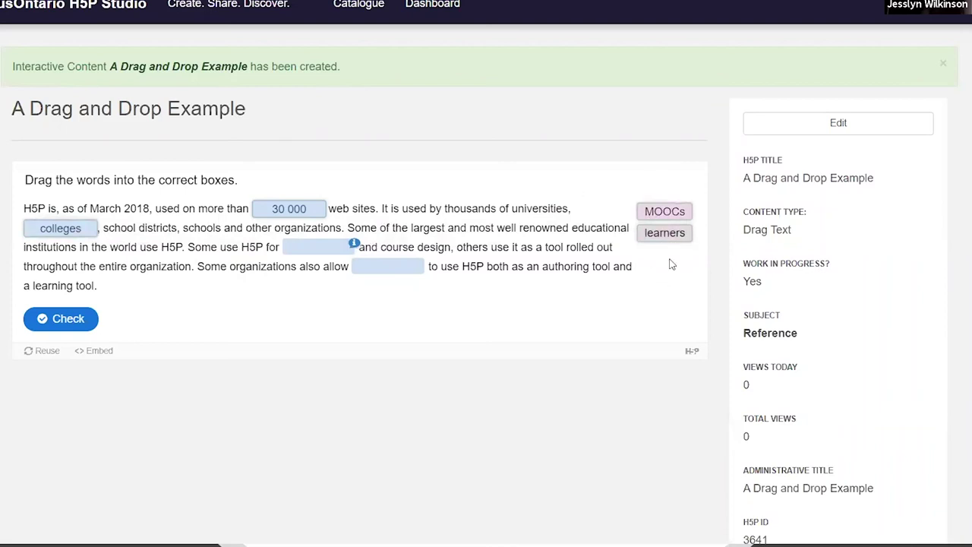
pyautogui.moveTo(660, 216); pyautogui.dragTo(322, 248)
pyautogui.moveTo(655, 211); pyautogui.dragTo(391, 267)
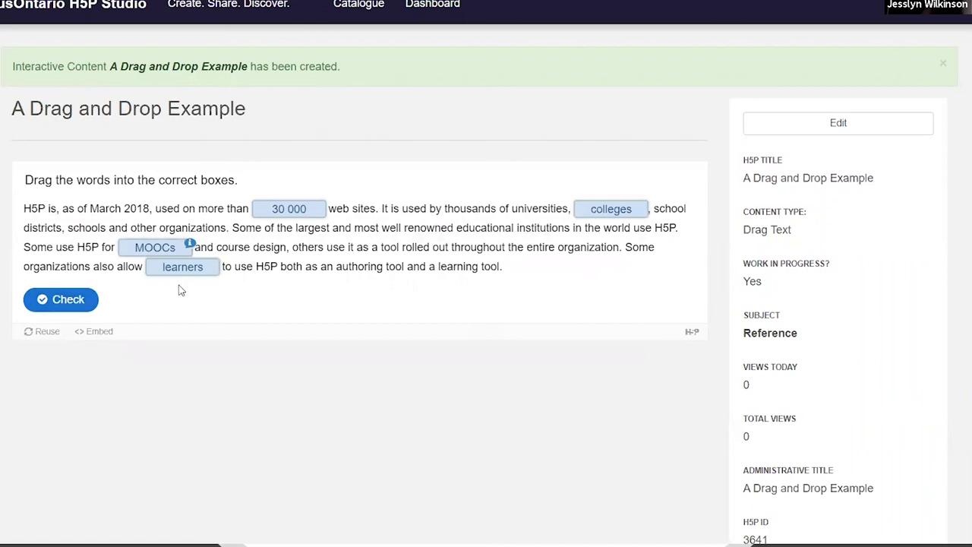
pyautogui.click(64, 304)
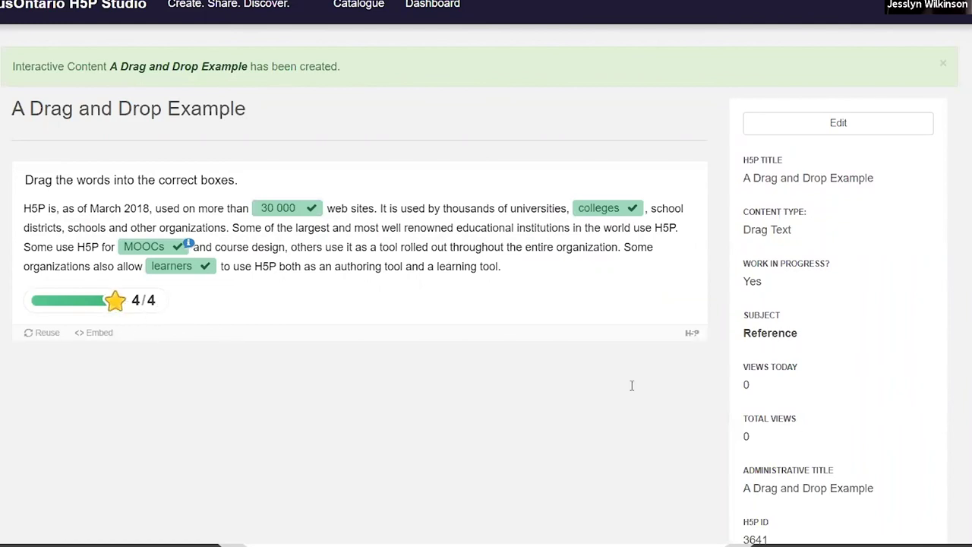
pyautogui.moveTo(15, 281); pyautogui.dragTo(180, 319)
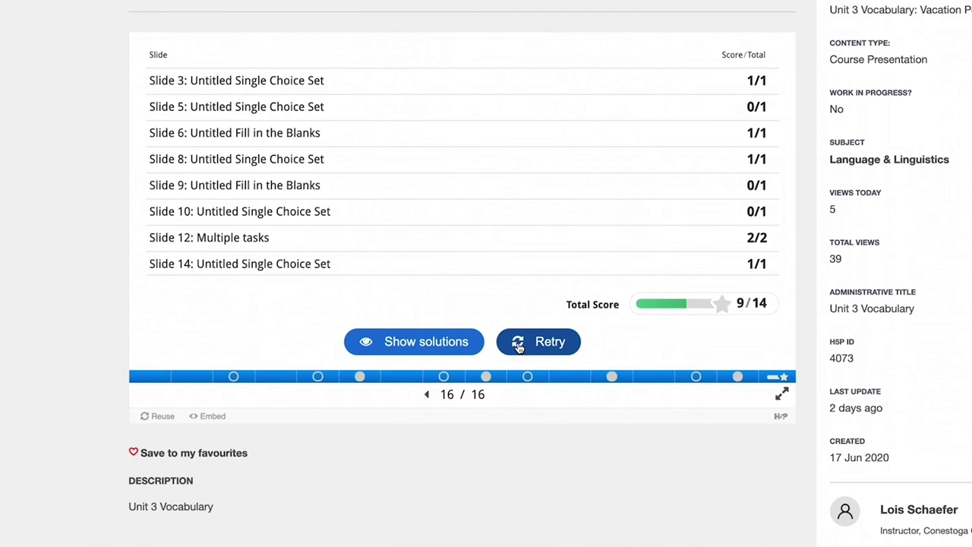
# - Retry the Unit 3 Vocabulary course presentation from its score summary
pyautogui.click(519, 344)
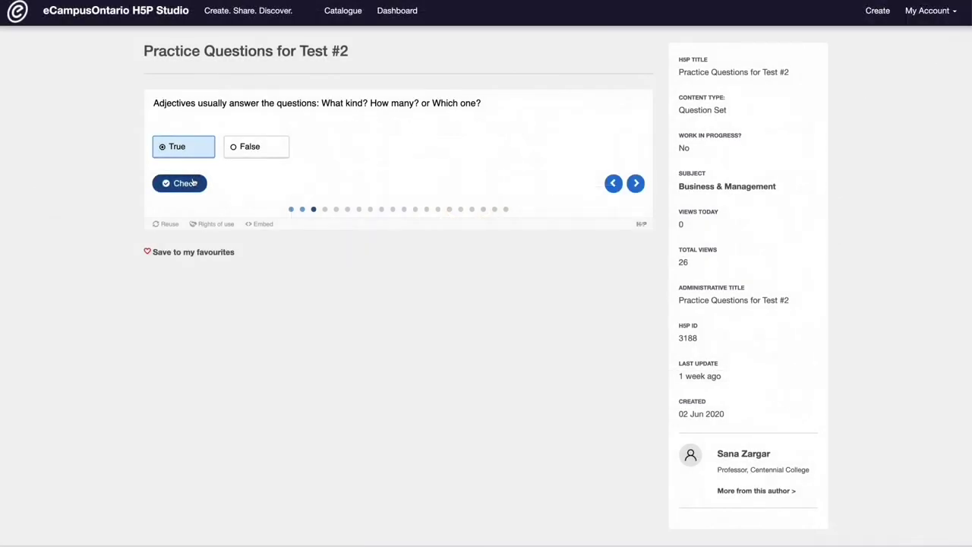
# - Check the True answer to the adjectives question in Practice Questions for Test #2 and advance to the adverbs question
pyautogui.click(192, 179)
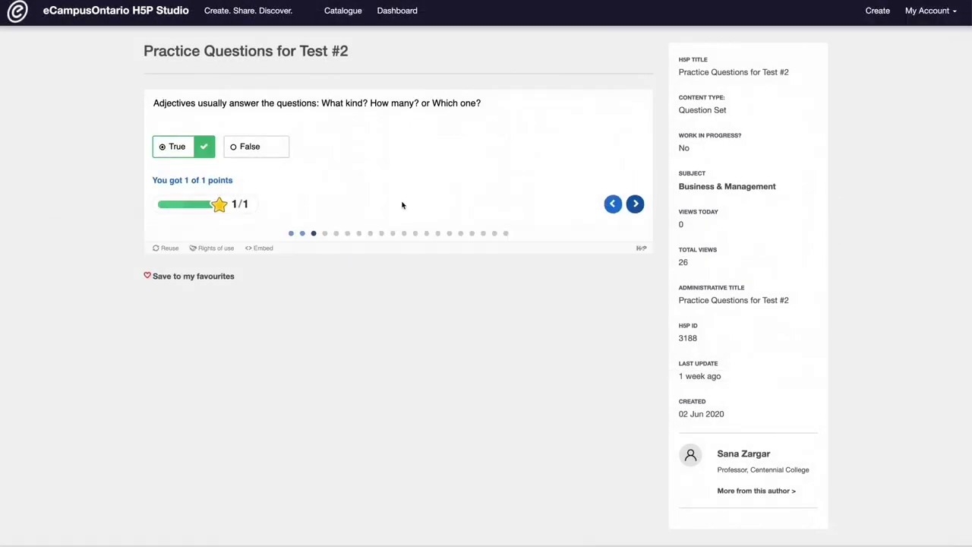
pyautogui.click(635, 204)
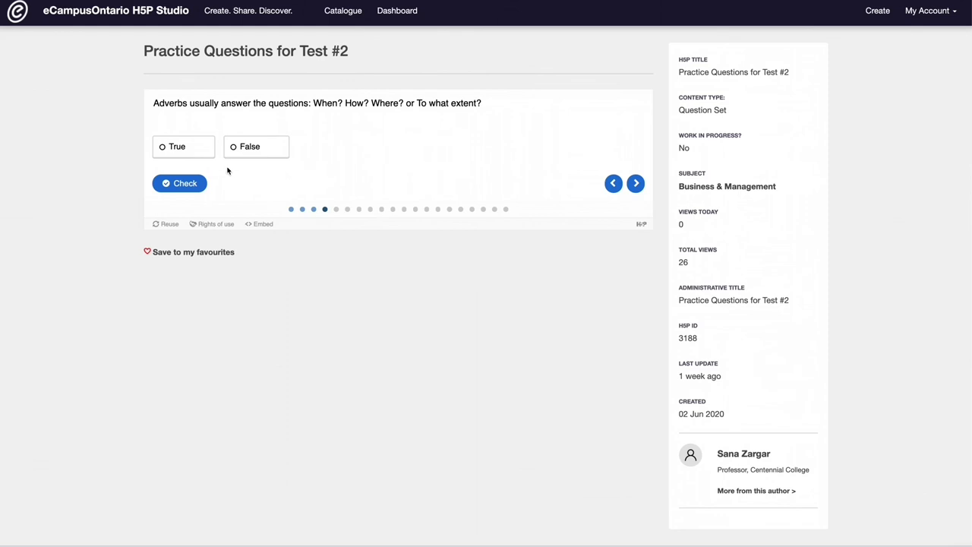
# - Answer the adverbs question with False, check it and show the solution
pyautogui.click(250, 152)
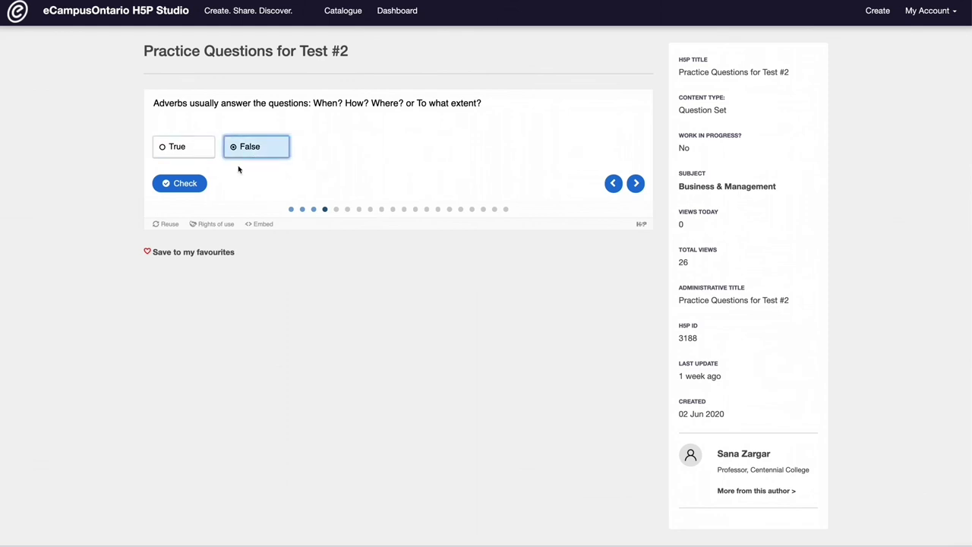
pyautogui.click(196, 182)
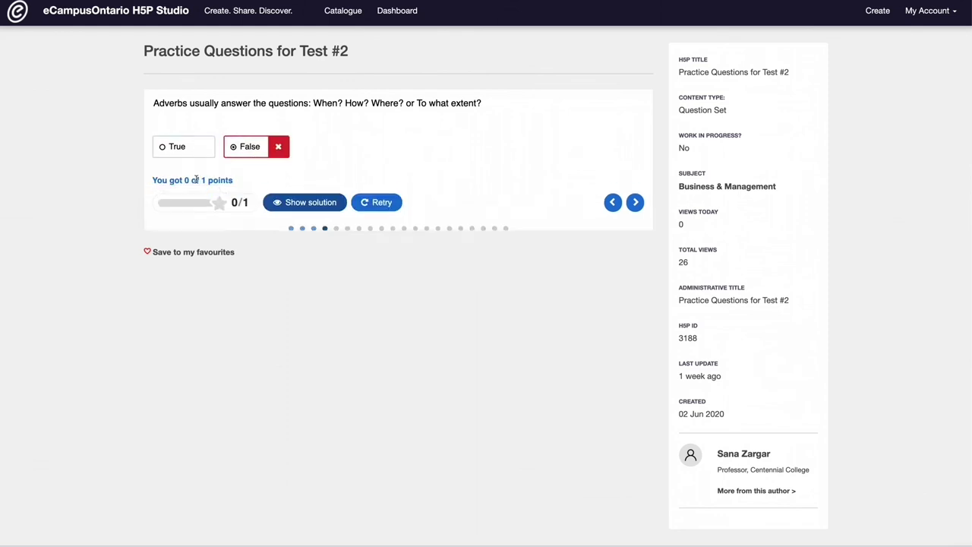
pyautogui.click(305, 207)
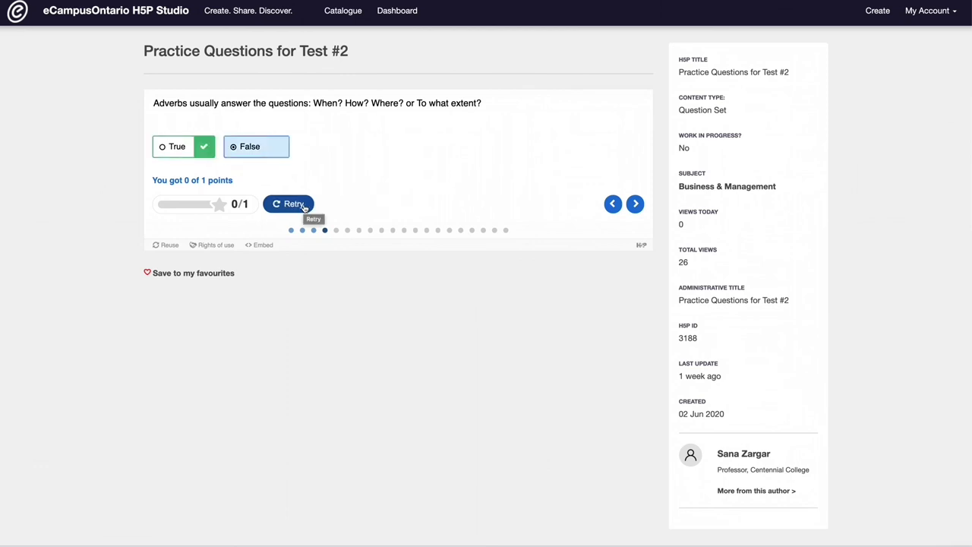